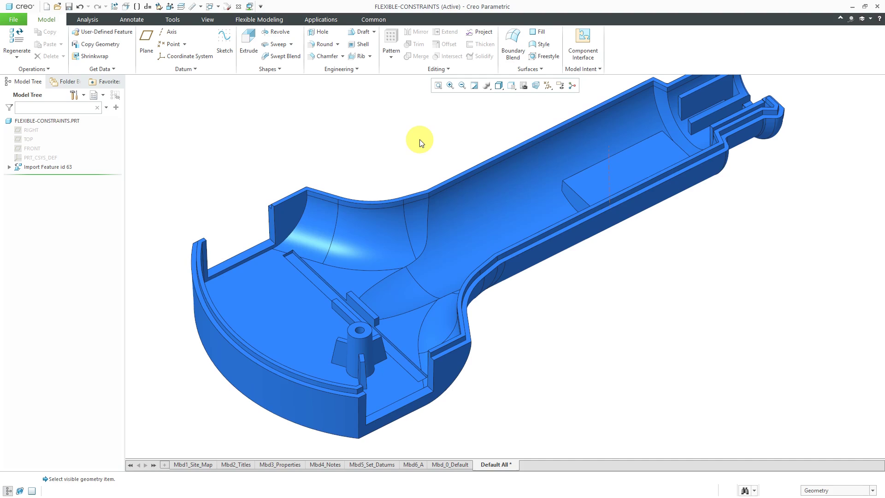
- On the Flexible Modeling tab, pick a boss surface and expand it to a Bosses set including its ribs
left_click(267, 20)
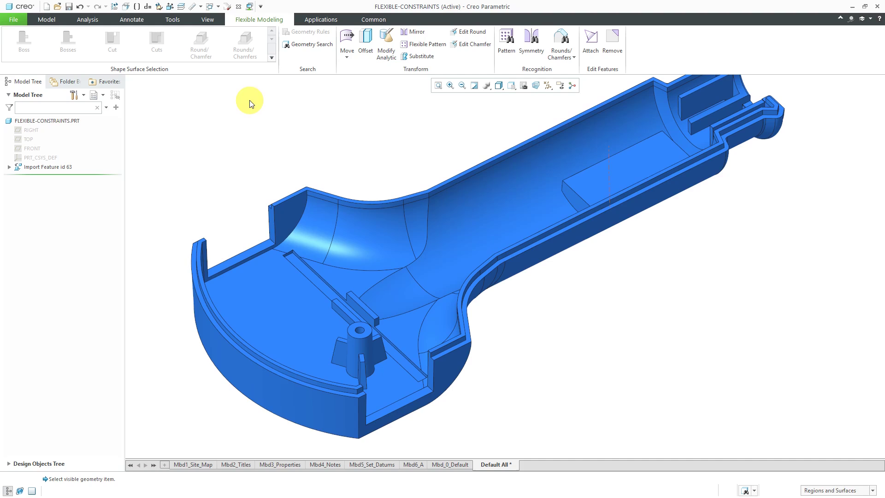
left_click(366, 333)
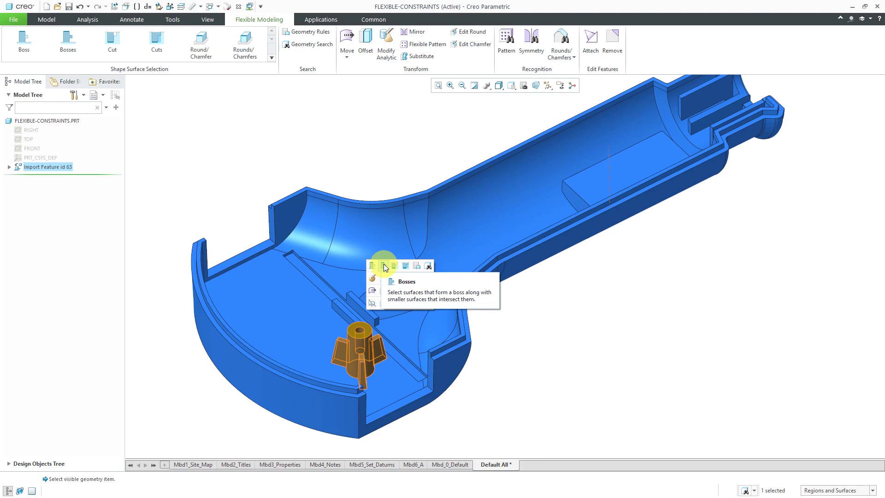
left_click(383, 266)
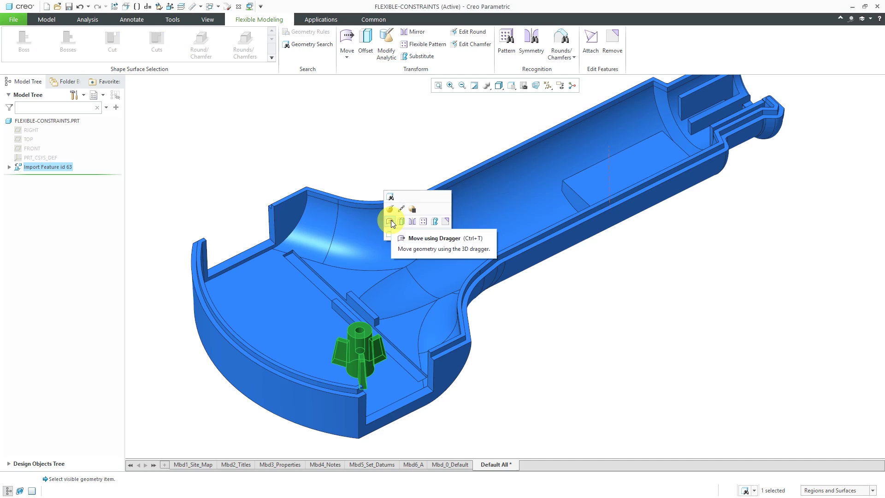
- Start a Move 1 feature on the boss surfaces, defined by constraints instead of the dragger
left_click(390, 221)
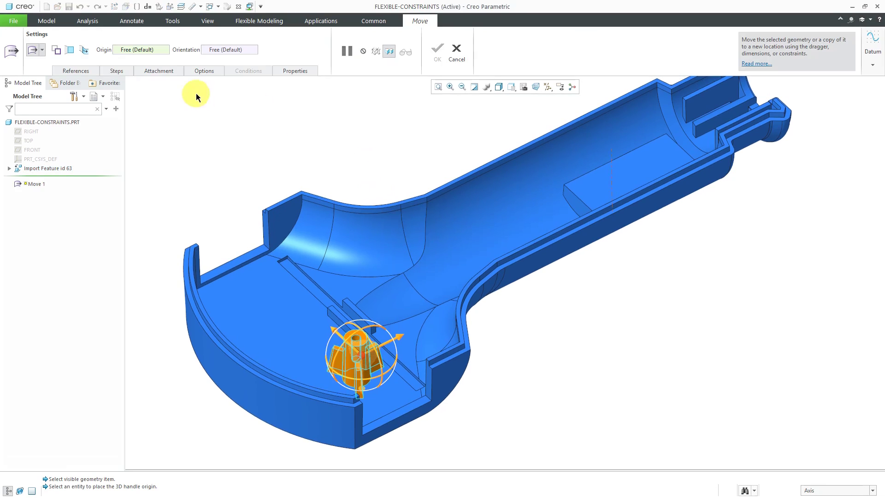
left_click(44, 52)
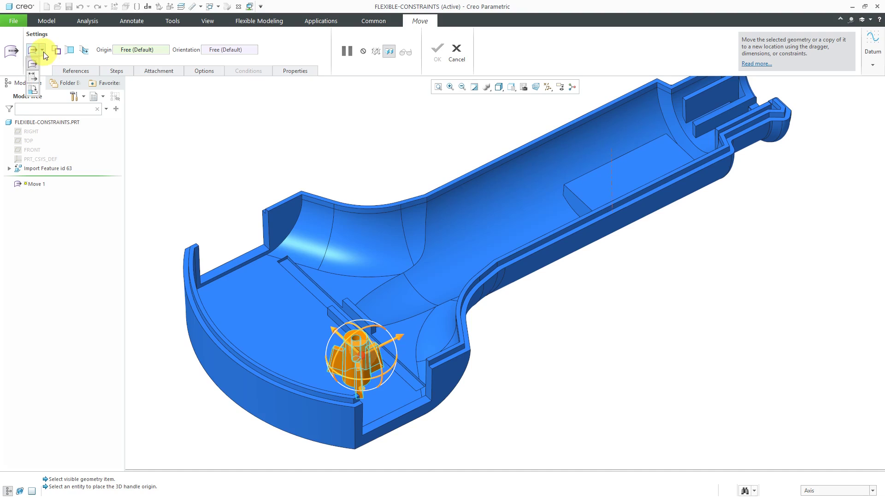
left_click(35, 87)
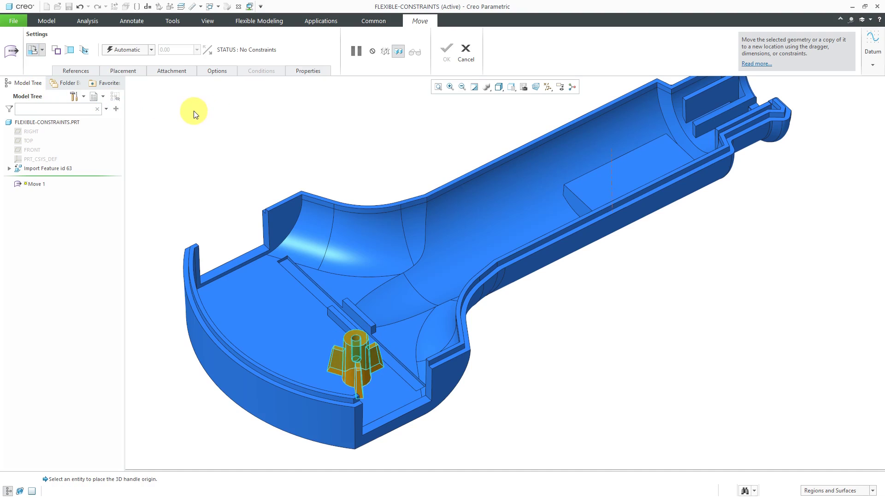
left_click(86, 70)
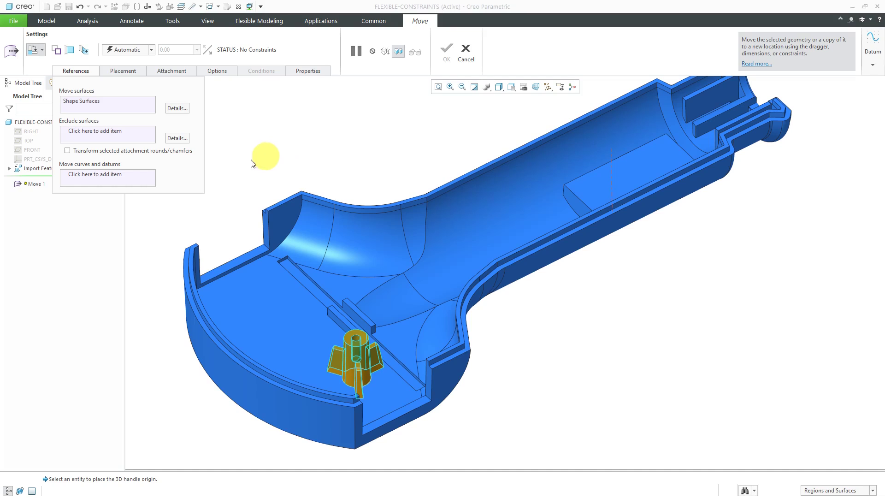
- Activate the Move curves and datums collector and bring up the Datum tools
left_click(108, 175)
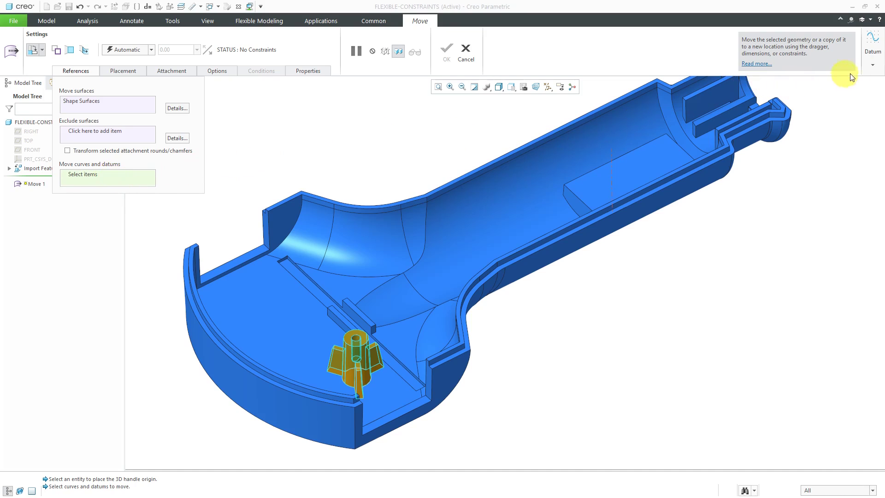
left_click(873, 65)
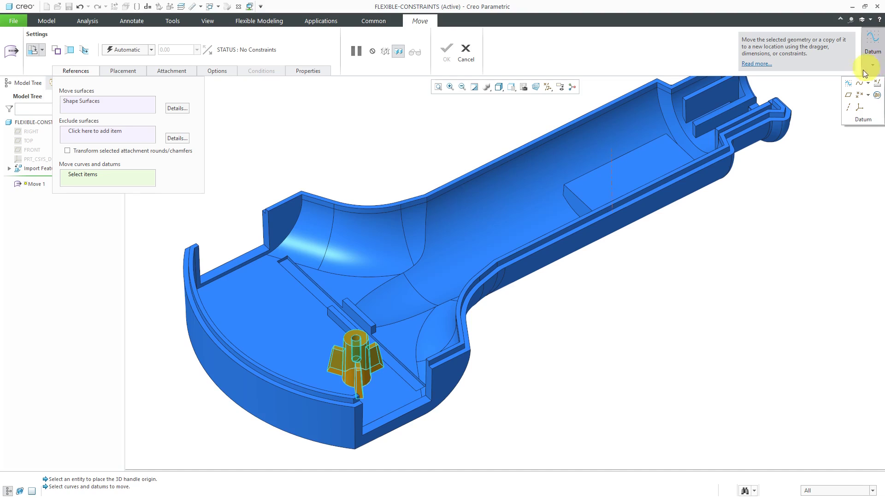
- Create a datum plane through two boss edges, its outline fitted to the boss top face
left_click(847, 95)
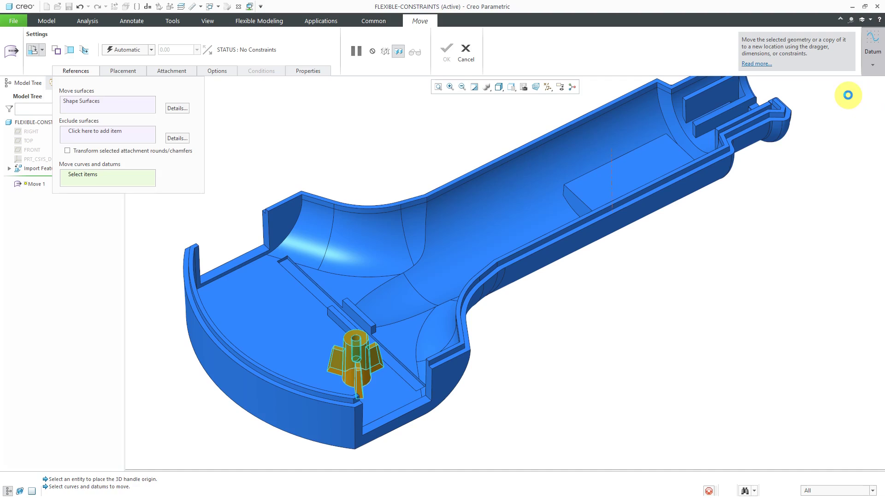
scroll(326, 389, "up", 8)
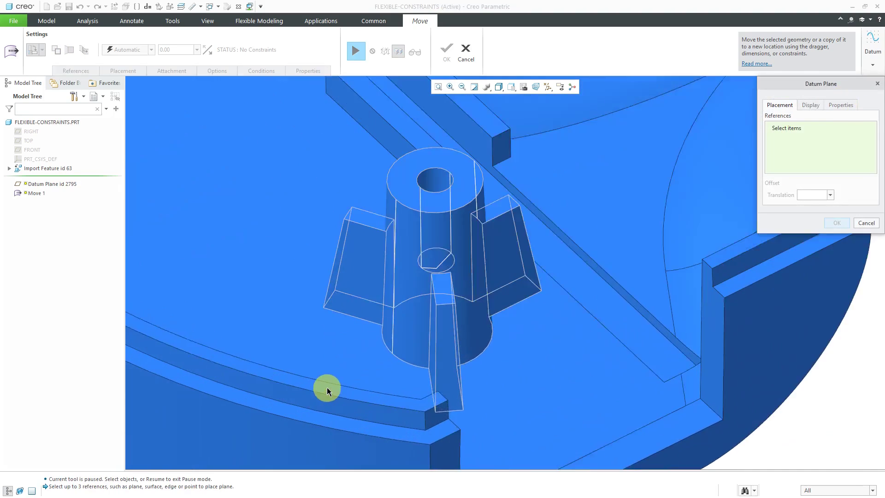
left_click(372, 303)
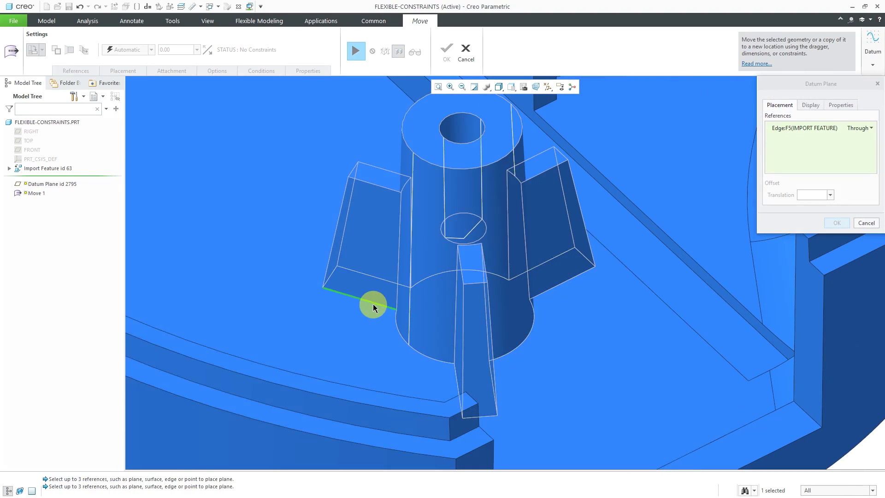
left_click(458, 378)
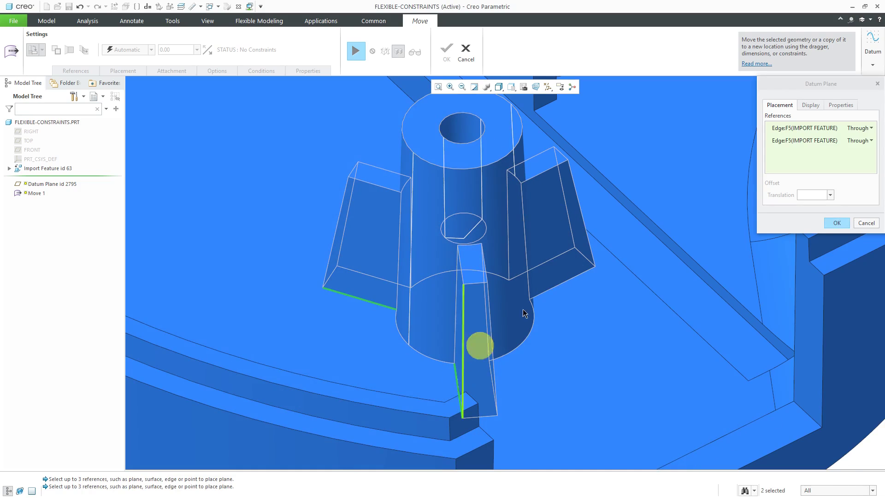
left_click(812, 106)
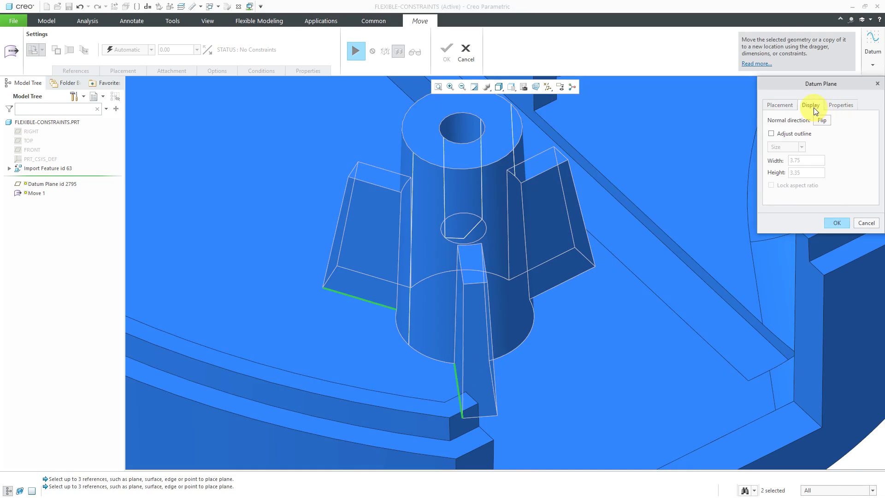
left_click(784, 134)
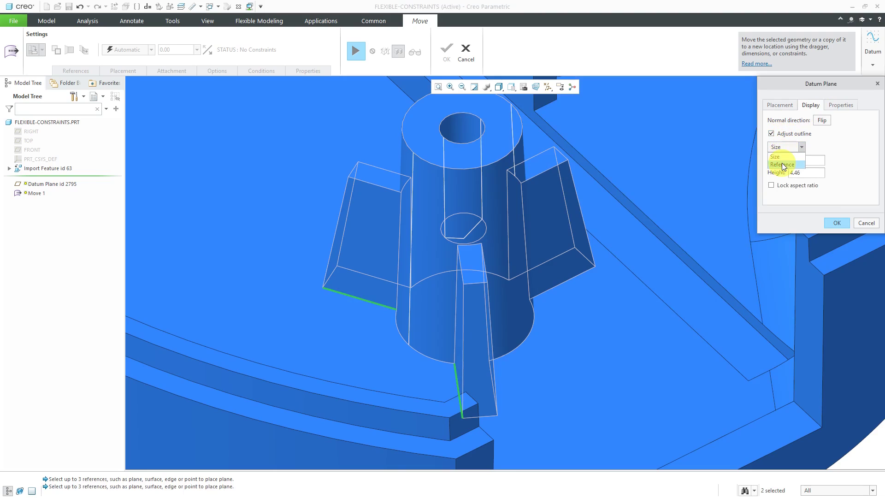
left_click(781, 164)
left_click(501, 133)
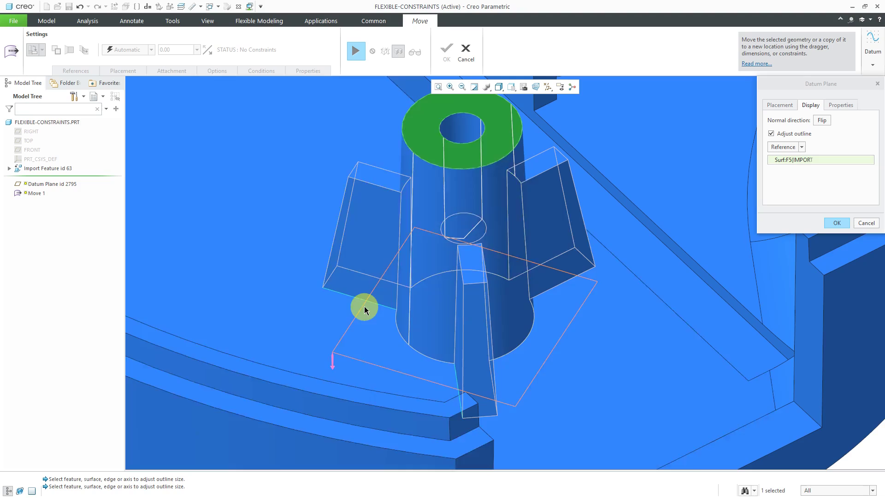
- Rename the datum plane from DTM25 to MOVE-PLANE and finish it
left_click(842, 109)
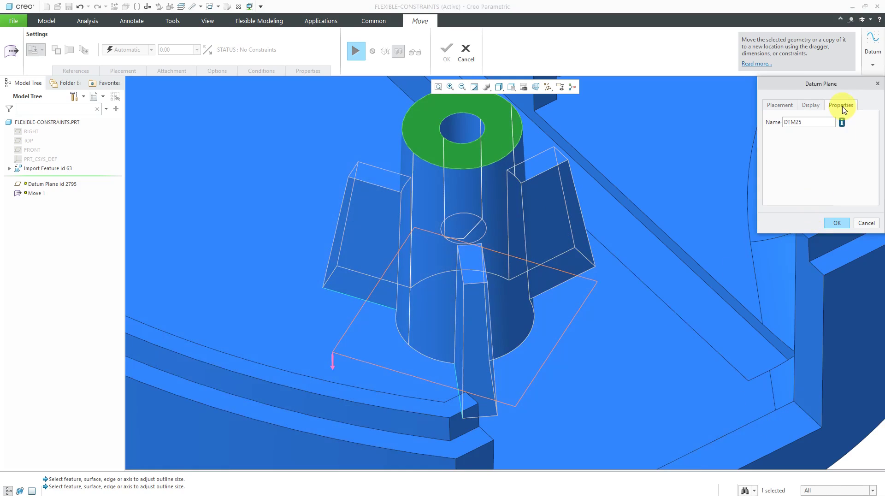
double_click(828, 120)
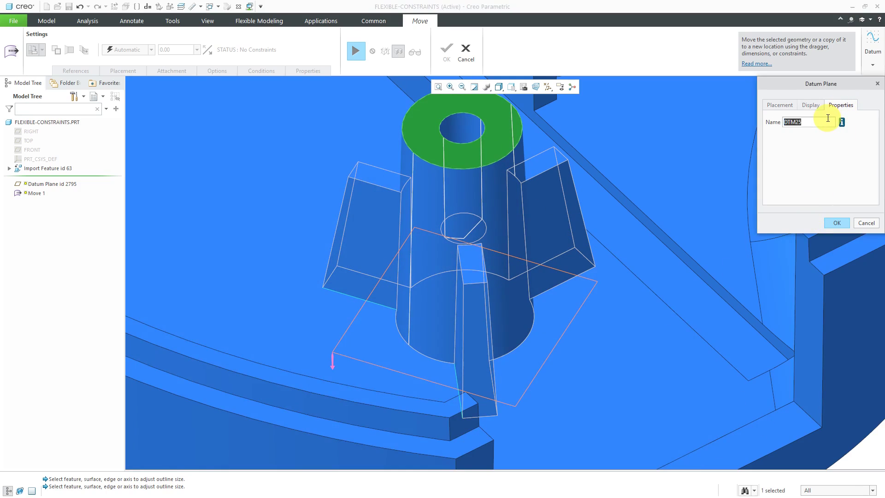
type("move-plane")
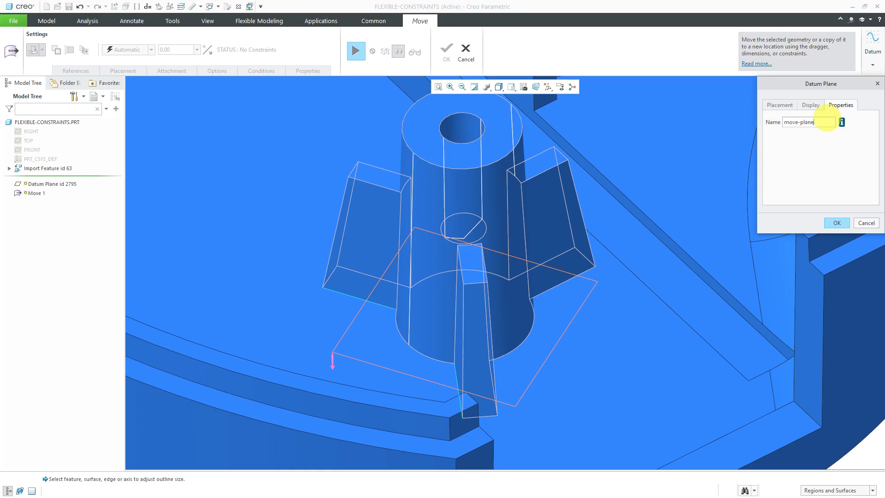
key("Return")
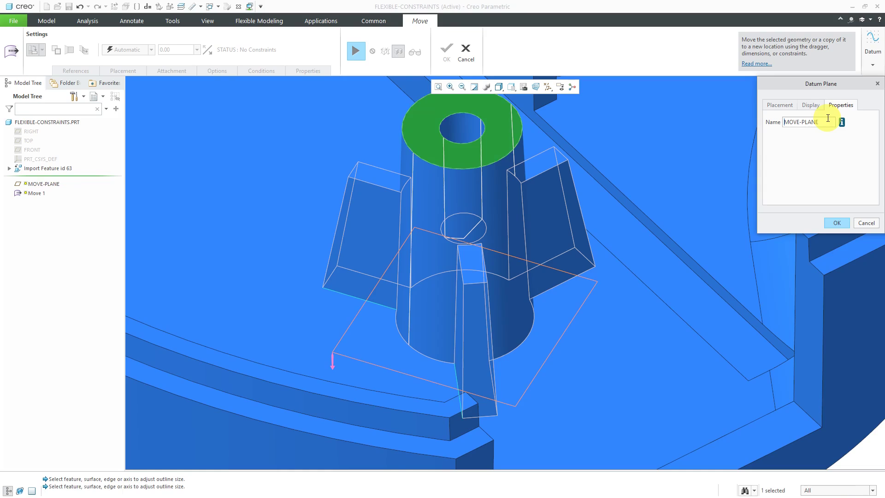
left_click(837, 222)
scroll(690, 233, "down", 3)
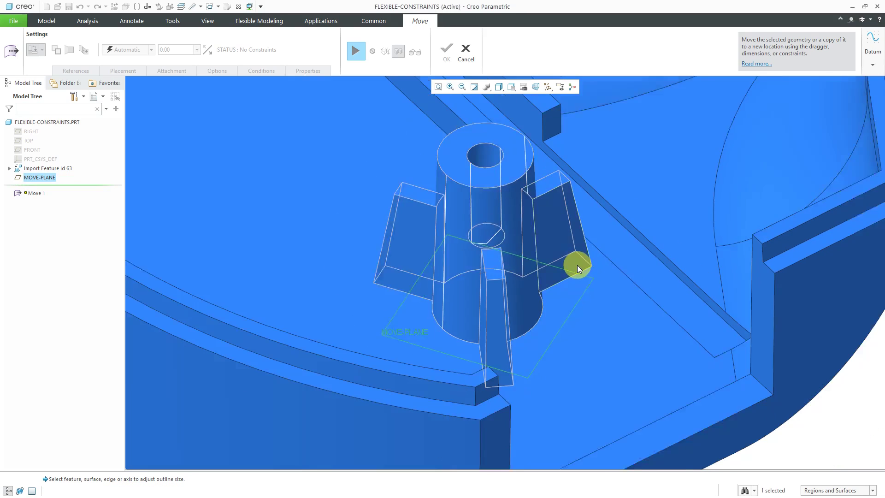
- Create a datum axis through the boss's central hole, dropping the MOVE-PLANE reference
middle_click_drag(577, 265, 588, 250)
left_click(874, 67)
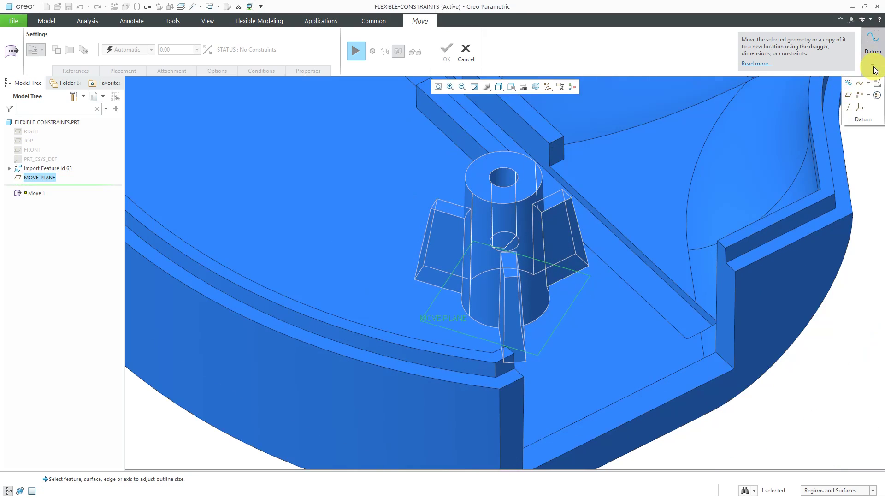
left_click(850, 108)
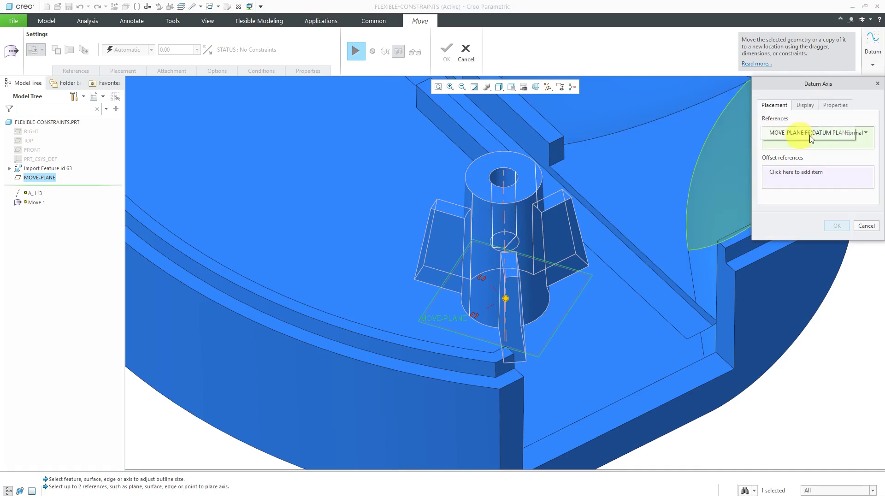
right_click(781, 134)
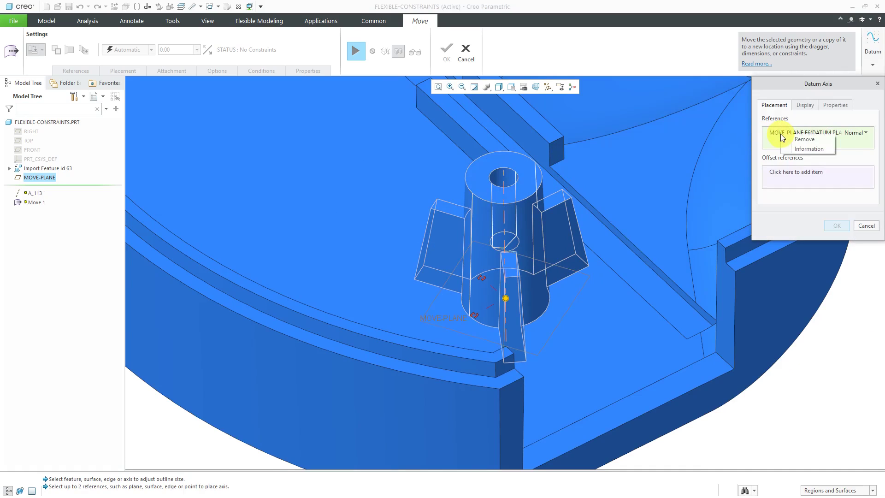
left_click(811, 139)
left_click(506, 176)
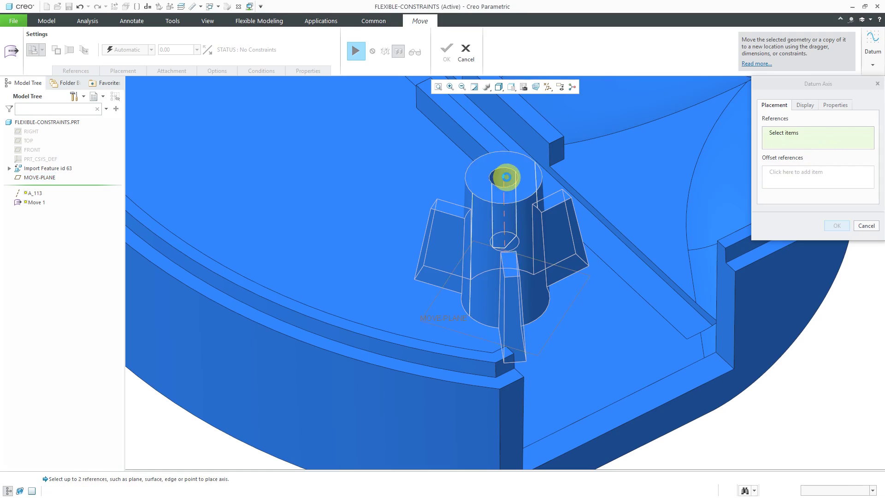
- Rename the axis from A_113 to MOVE-AXIS and finish it
left_click(836, 105)
double_click(827, 126)
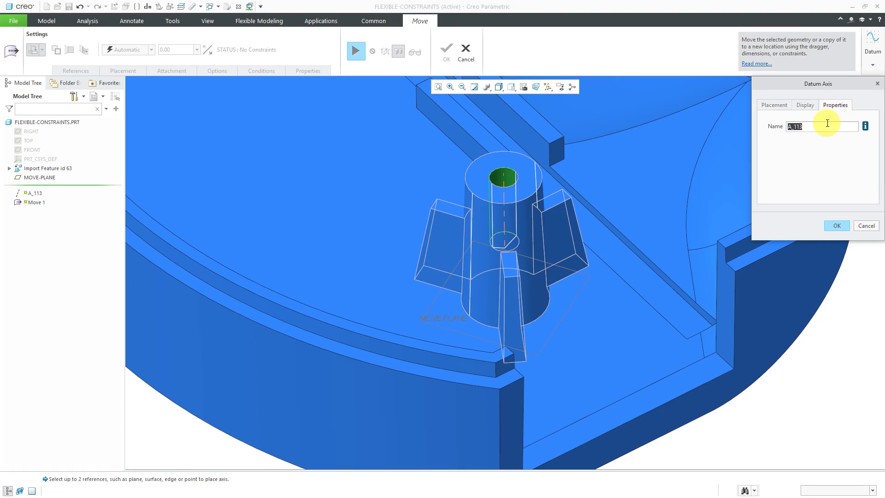
type("move-axis")
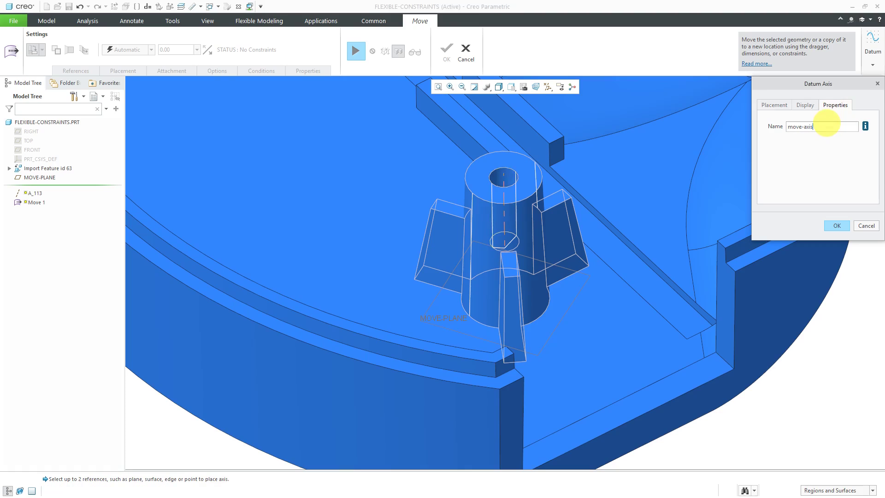
key("Return")
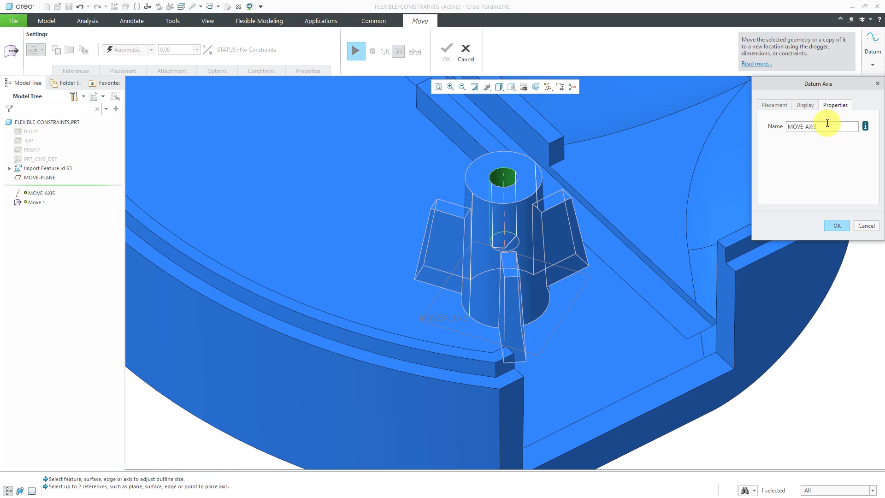
left_click(846, 226)
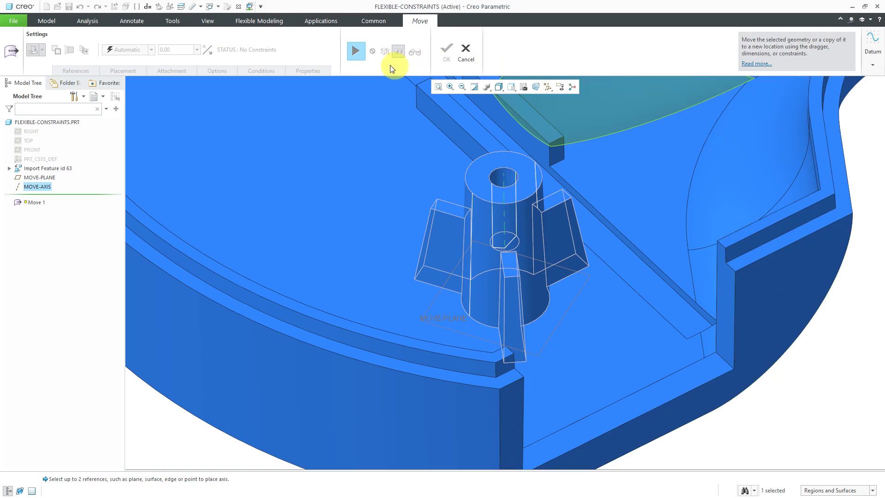
- Resume Move 1 and add MOVE-PLANE and MOVE-AXIS to the moved references
left_click(355, 50)
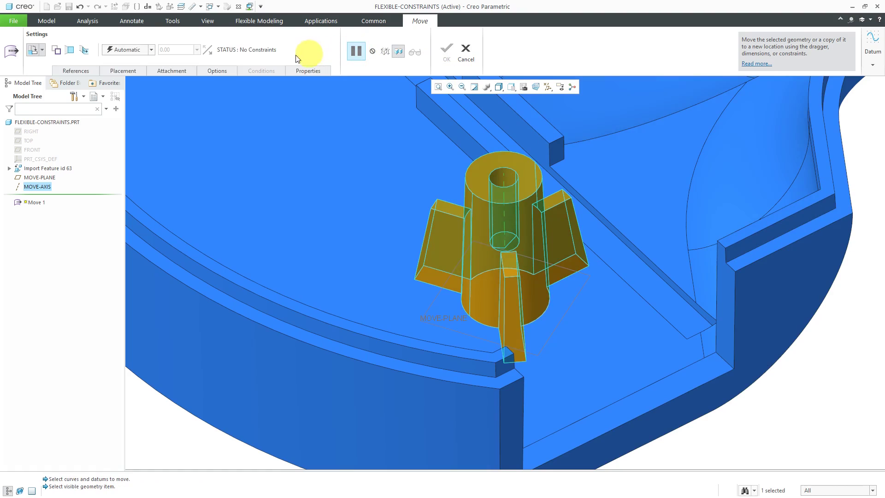
left_click(88, 71)
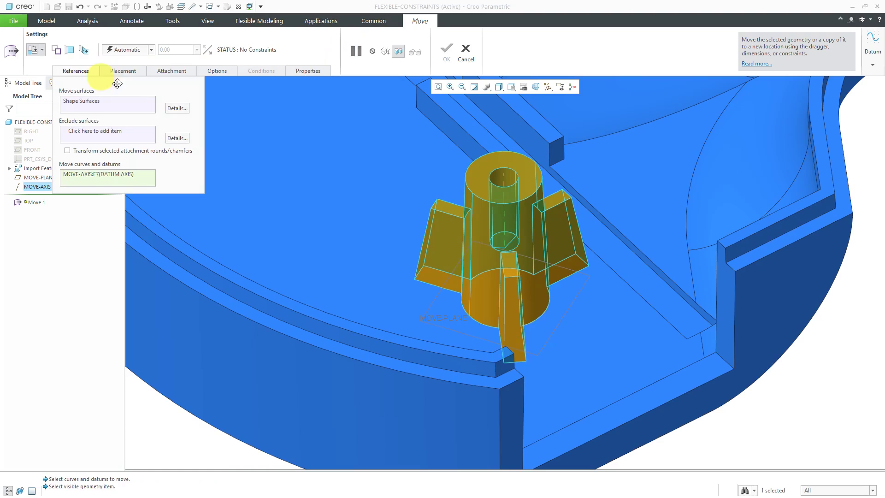
left_click(38, 177, "ctrl")
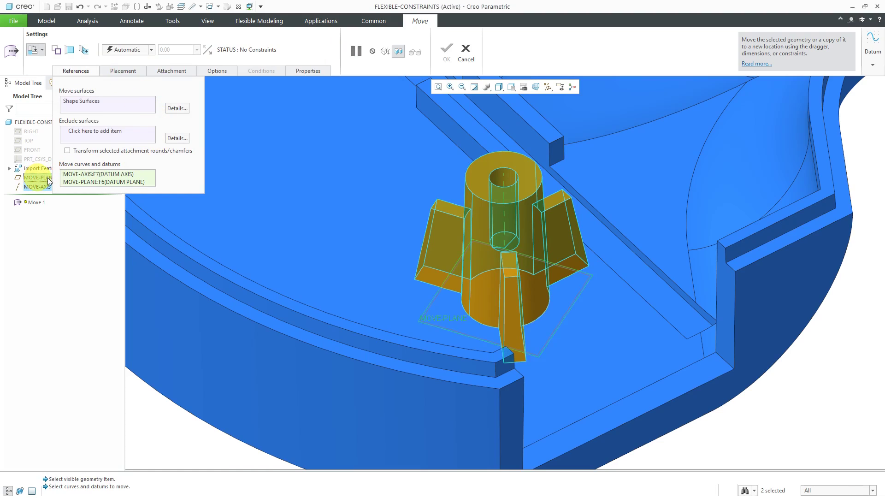
left_click(126, 70)
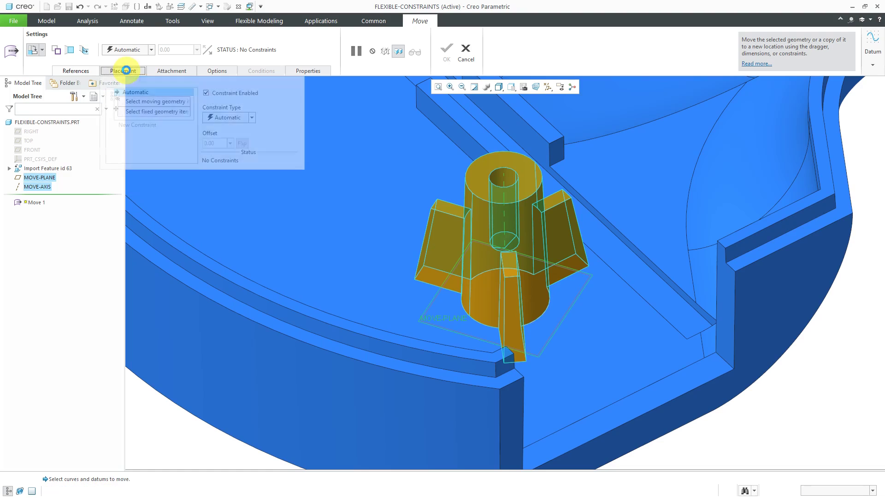
- Constrain MOVE-PLANE coincident with the pad's top surface F5
left_click(177, 100)
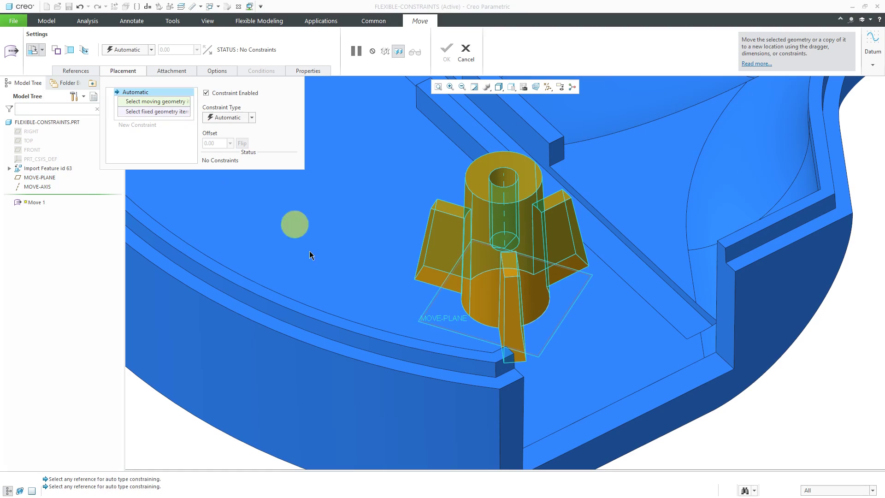
left_click(48, 178)
scroll(216, 322, "up", 3)
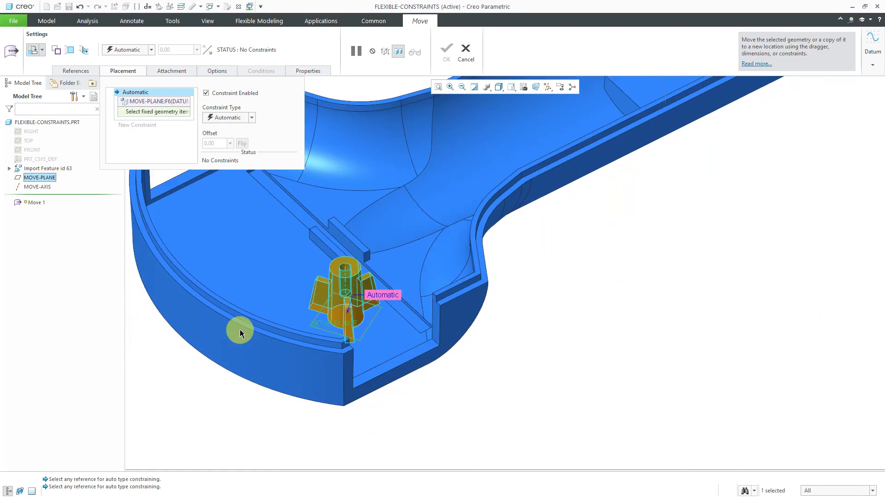
middle_click_drag(239, 328, 577, 137)
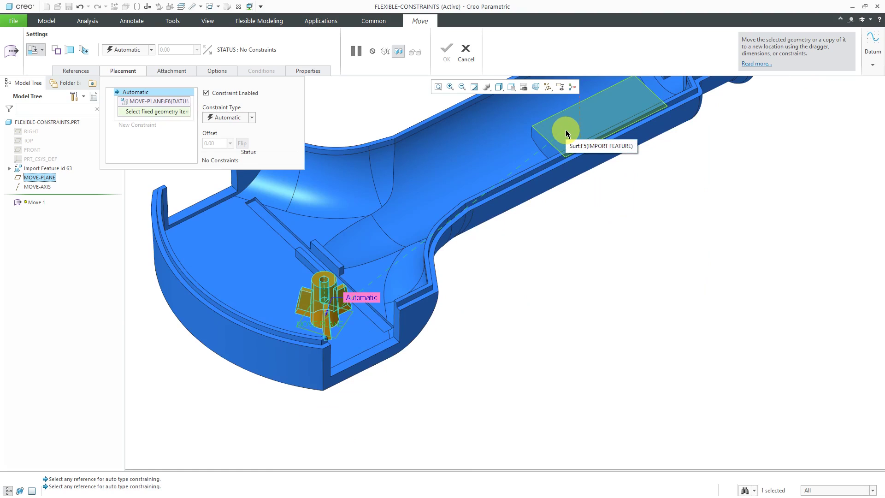
left_click(566, 133)
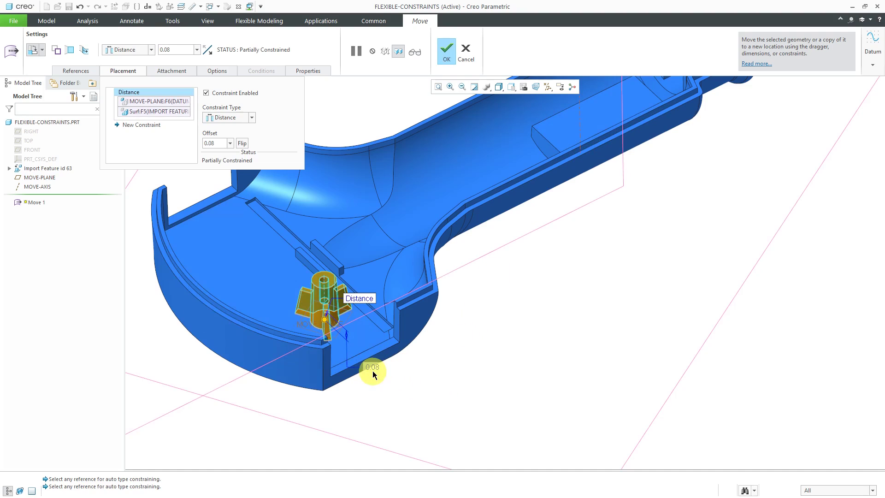
left_click(251, 117)
left_click(237, 152)
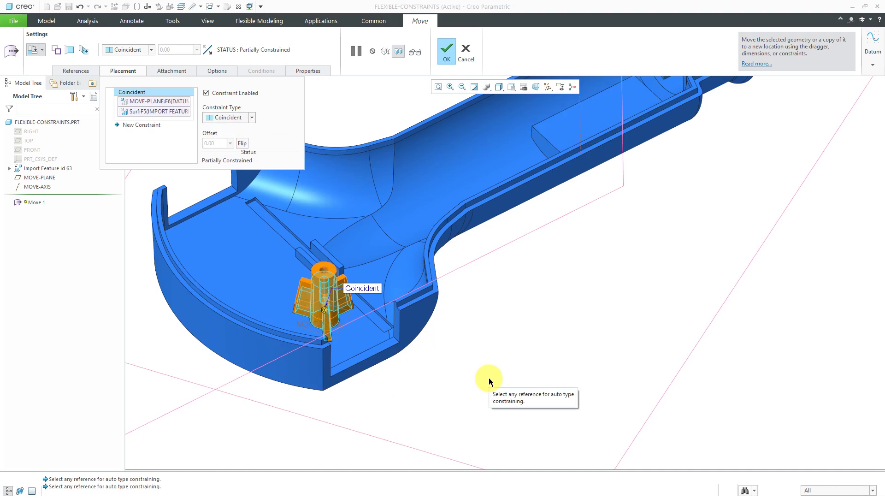
- Add a second Coincident constraint between pad axis A_112 and MOVE-AXIS, using the Axis filter
left_click(153, 124)
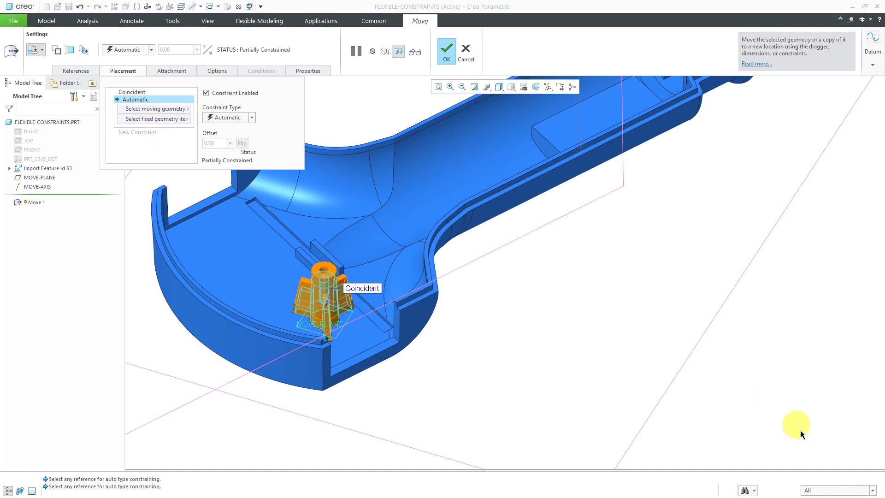
left_click(829, 491)
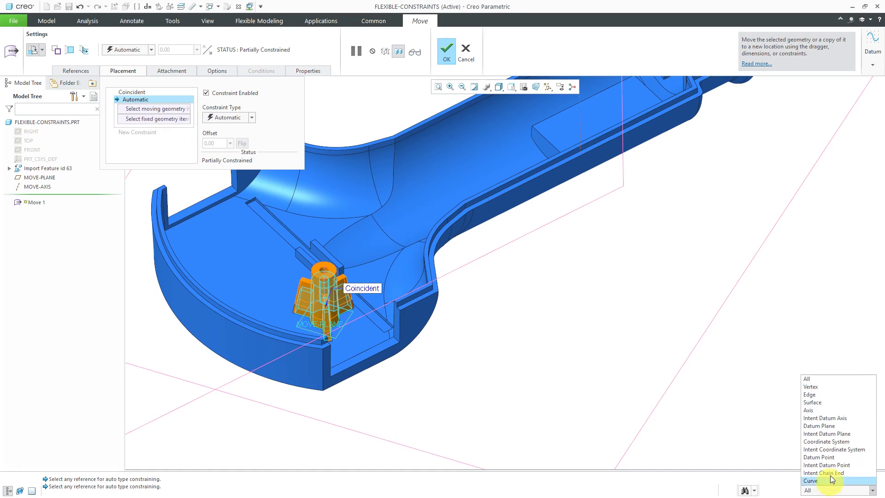
left_click(827, 408)
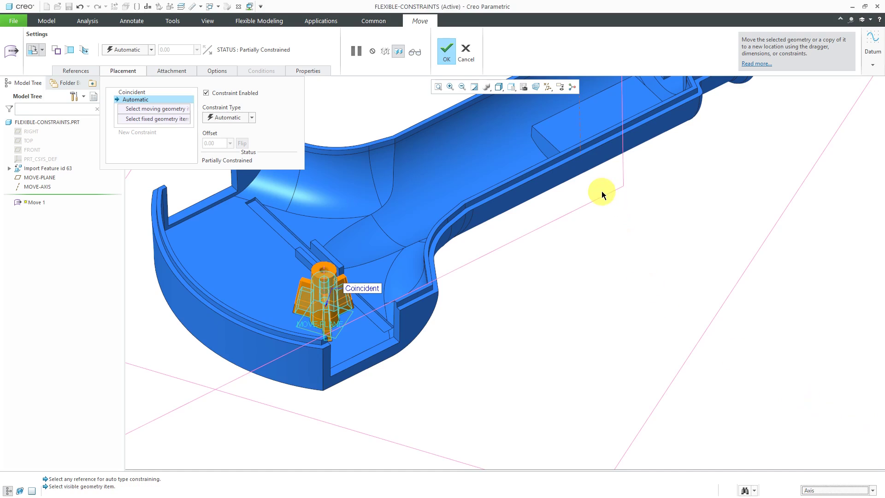
left_click(167, 120)
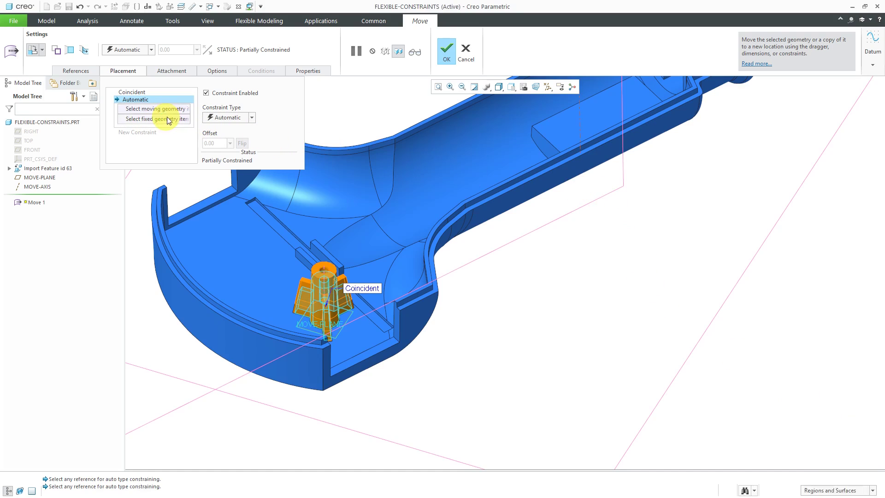
left_click(578, 114)
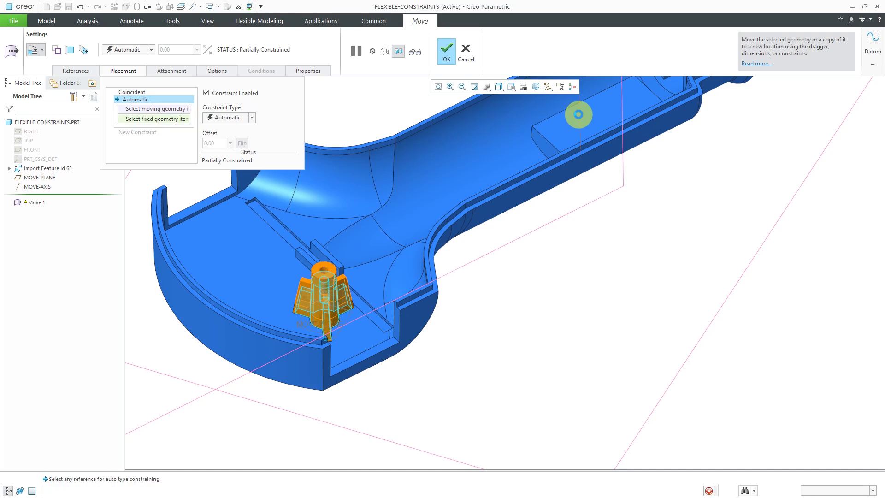
left_click(175, 109)
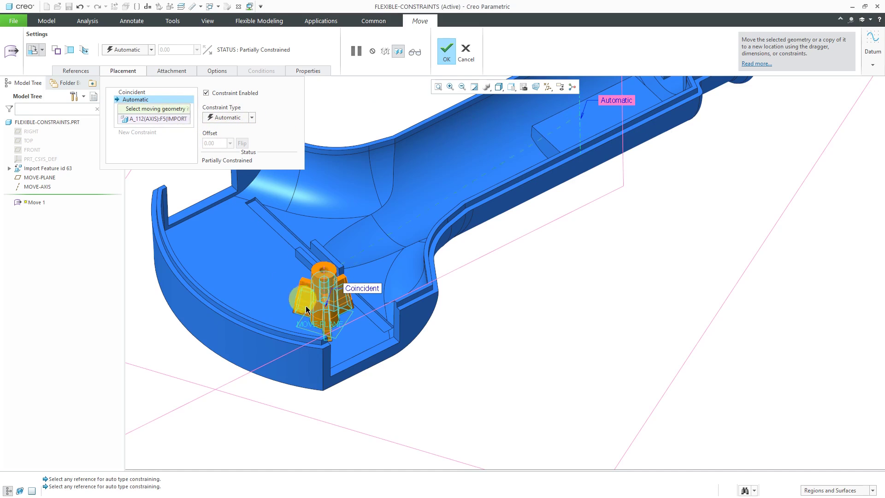
scroll(316, 298, "up", 4)
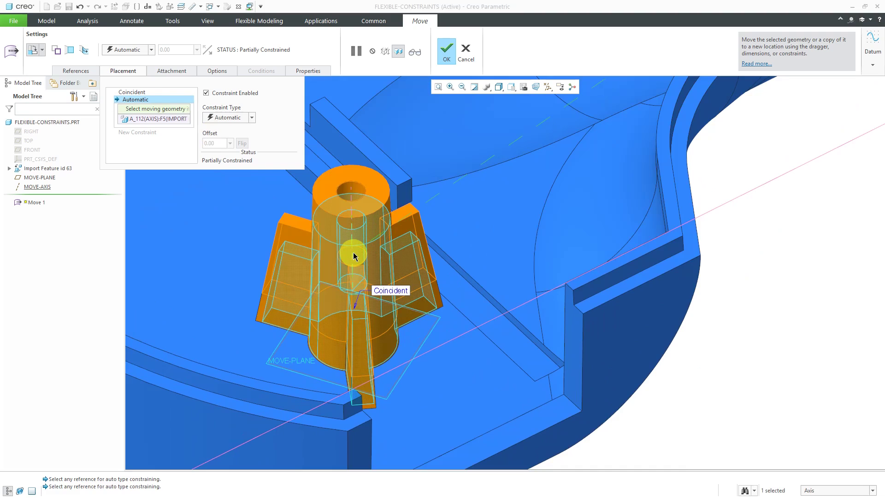
left_click(353, 256)
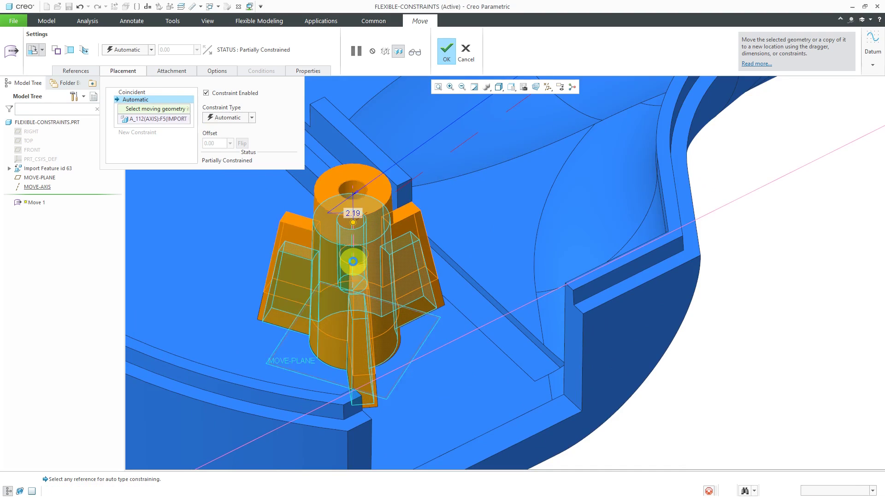
left_click(226, 118)
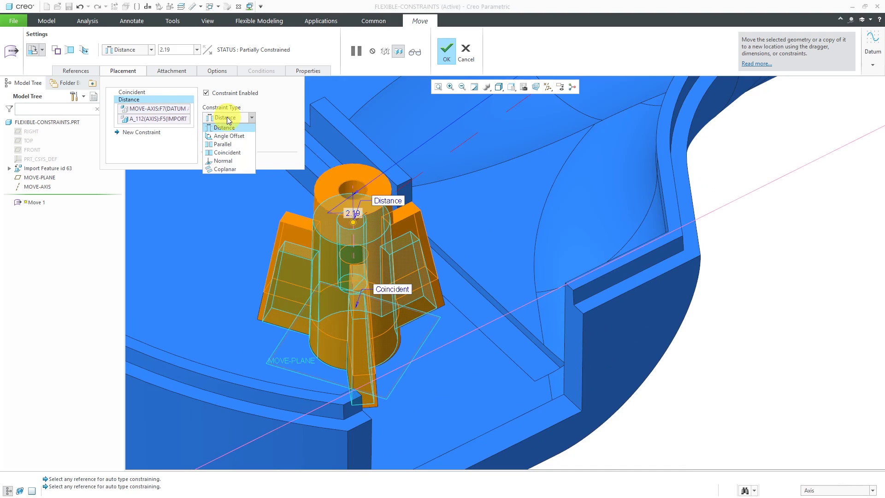
left_click(235, 151)
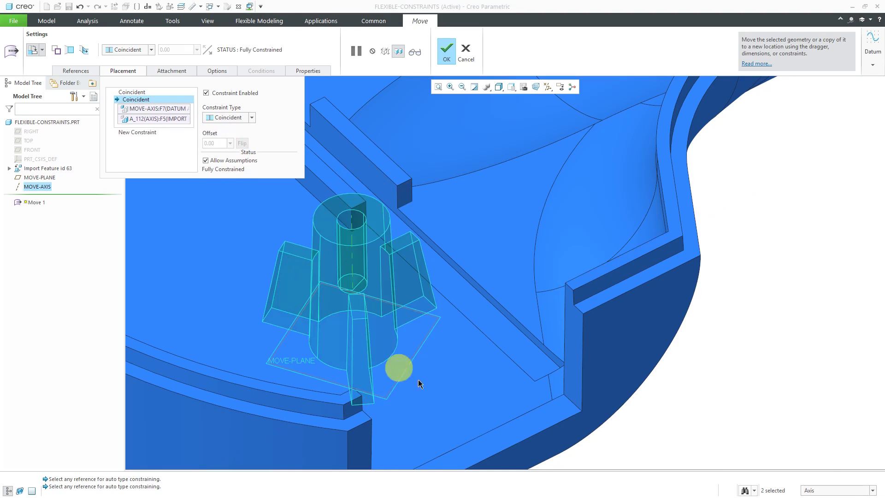
- Orbit and zoom around the model to check the fully constrained boss on the pad
scroll(423, 369, "up", 5)
scroll(593, 158, "up", 5)
middle_click_drag(593, 158, 662, 197)
scroll(668, 271, "up", 4)
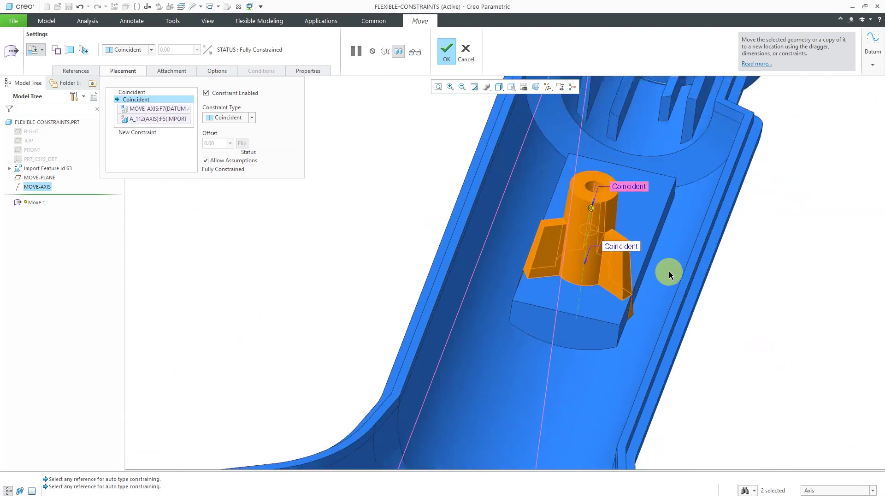
mouse_move(660, 272)
middle_mouse_down()
mouse_move(632, 261)
mouse_move(648, 266)
middle_mouse_up()
scroll(629, 297, "down", 2)
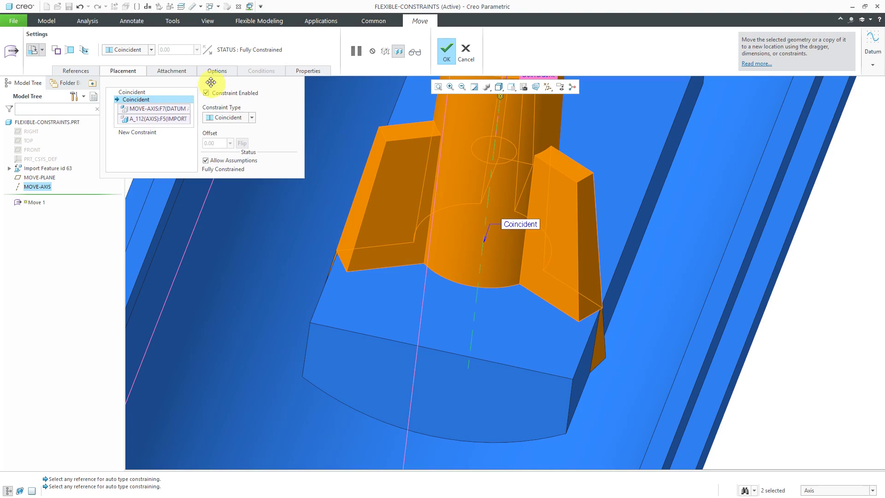
- Bound the boss attachment with the pad's long outer edge, review Options, and complete Move 1
left_click(182, 72)
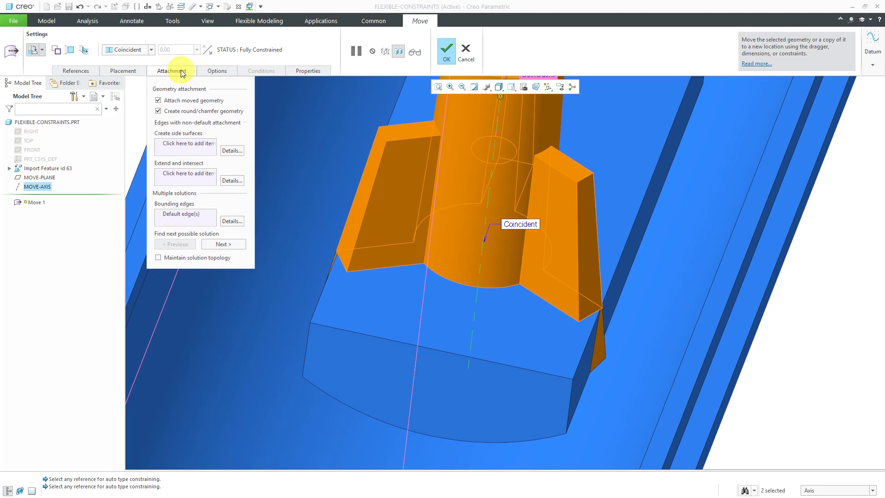
left_click(184, 215)
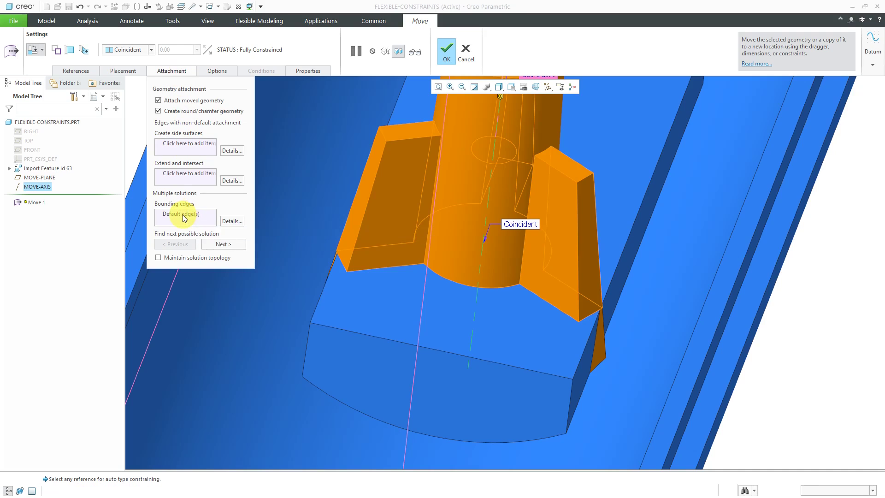
left_click(609, 284)
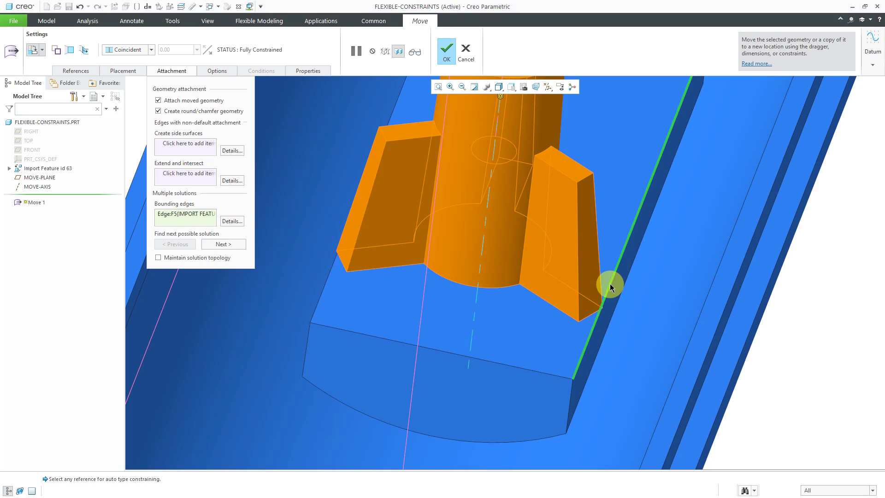
middle_click_drag(606, 283, 578, 281)
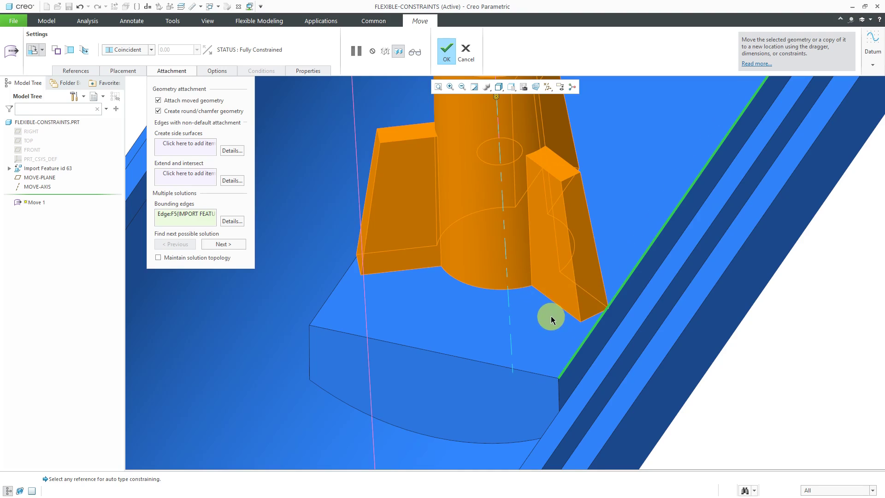
scroll(565, 323, "up", 3)
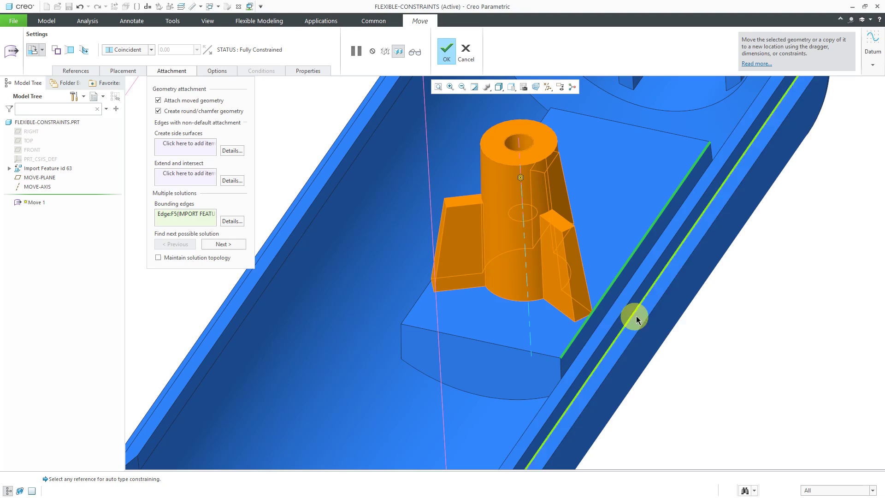
mouse_move(610, 318)
middle_mouse_down()
mouse_move(624, 310)
mouse_move(609, 304)
mouse_move(604, 316)
mouse_move(612, 319)
middle_mouse_up()
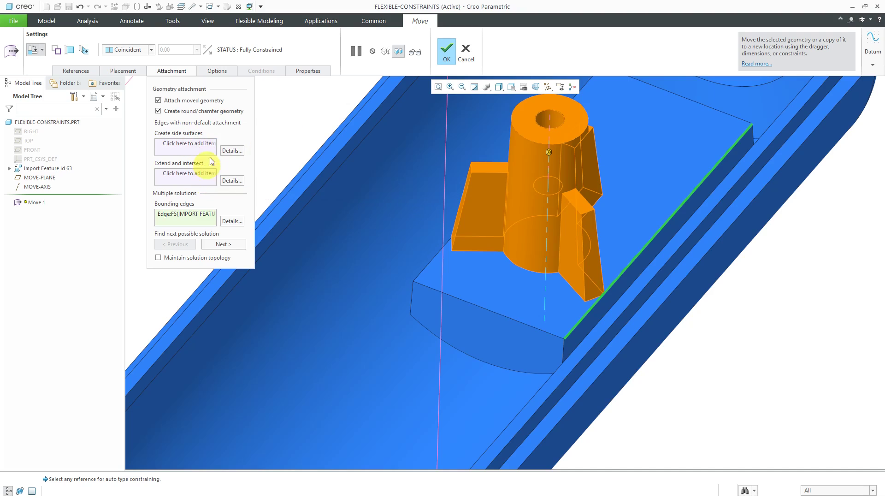
left_click(221, 70)
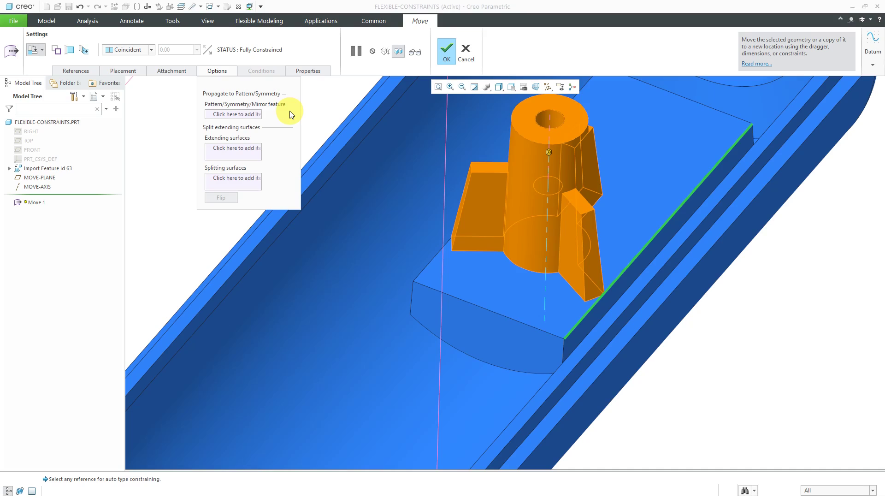
left_click(445, 51)
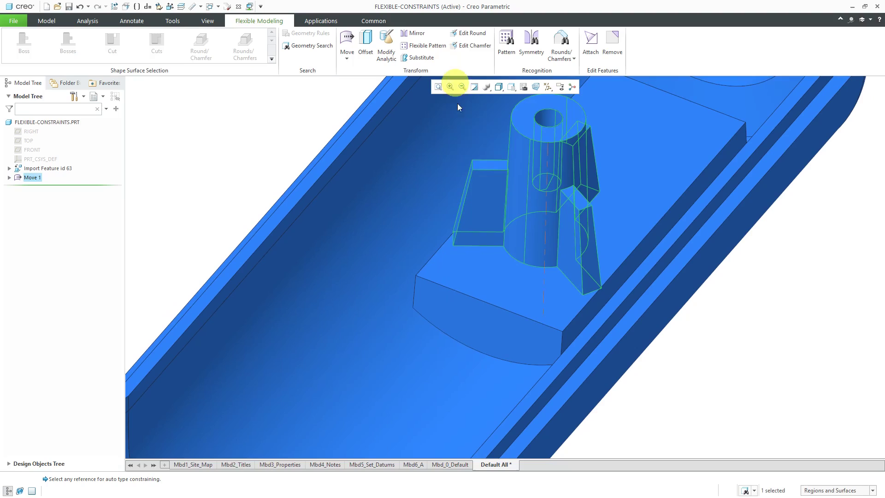
- Zoom out, clear the selection, and orbit the housing to review the relocated boss
scroll(496, 247, "up", 5)
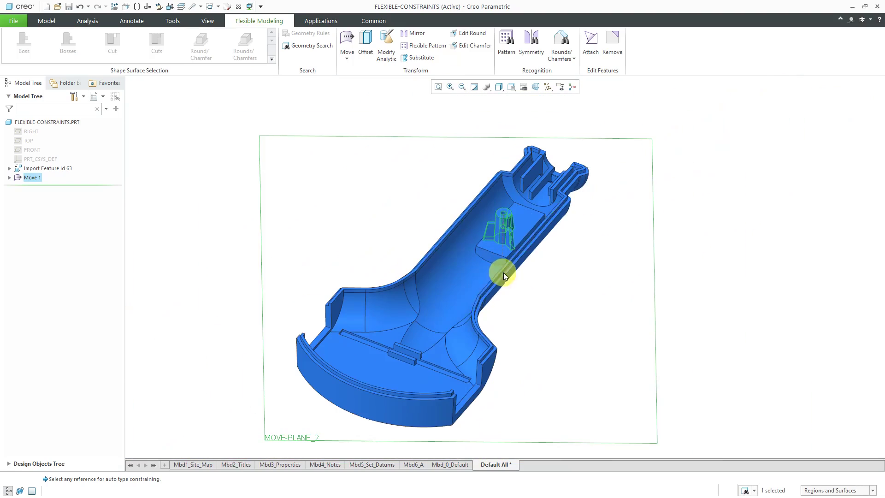
left_click(599, 290)
middle_click_drag(596, 290, 569, 294)
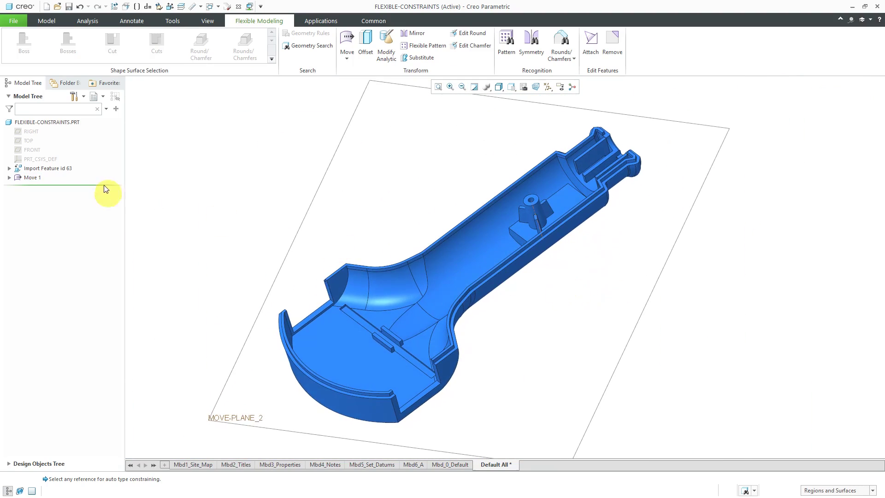